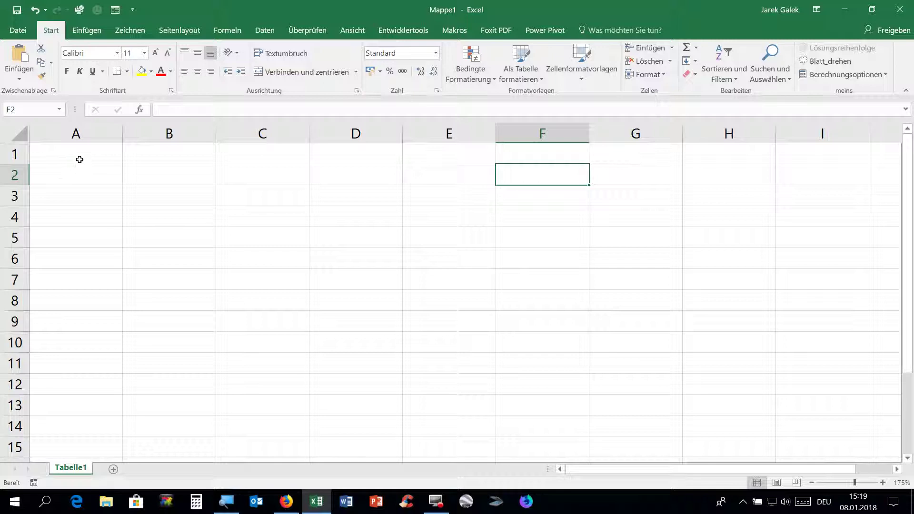
- Enter the headers Nr, Artikel, Menge and Einheit in A1:D1
type("Nr")
key("Tab")
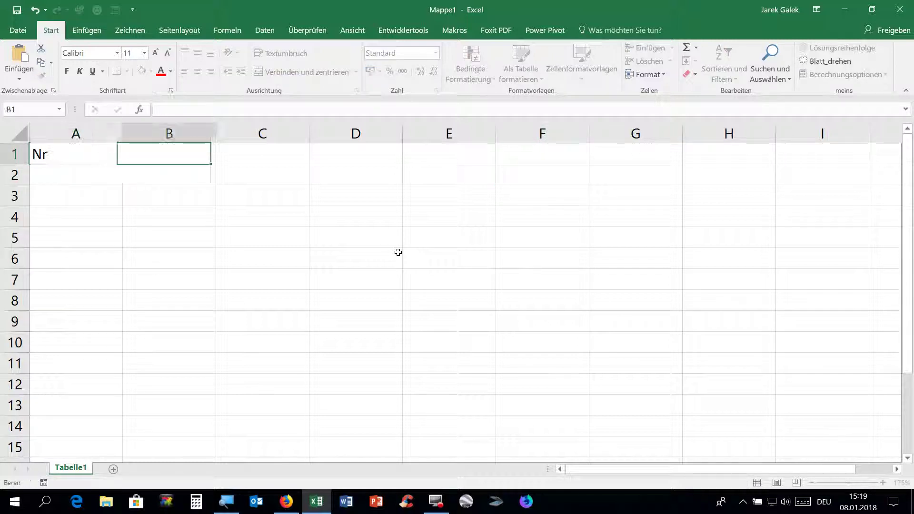
type("Artikel")
key("Tab")
type("Menge")
key("Tab")
type("Einheit")
key("Tab")
- Add the headers 'Preis/Einheit IN CHF' and 'Total in CHF' in E1 and F1
type("Preis/")
key("BackSpace")
type("El")
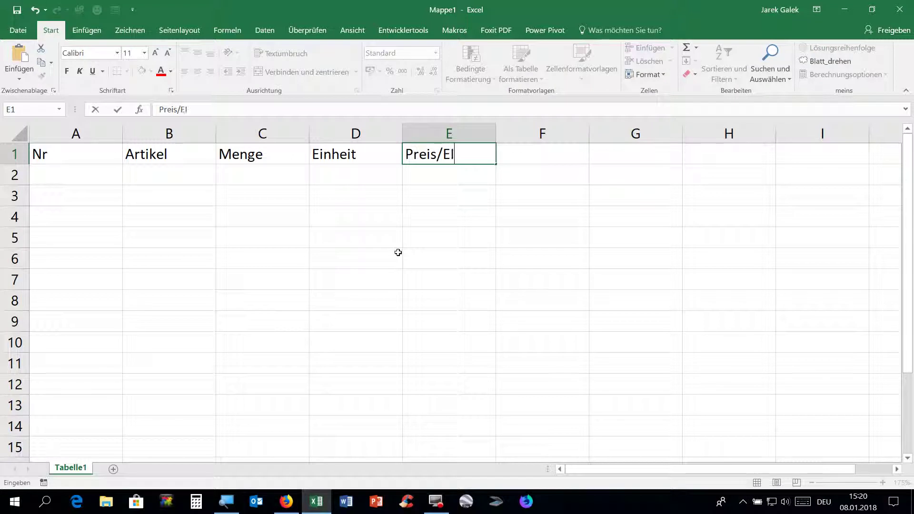
key("BackSpace")
type("inheit")
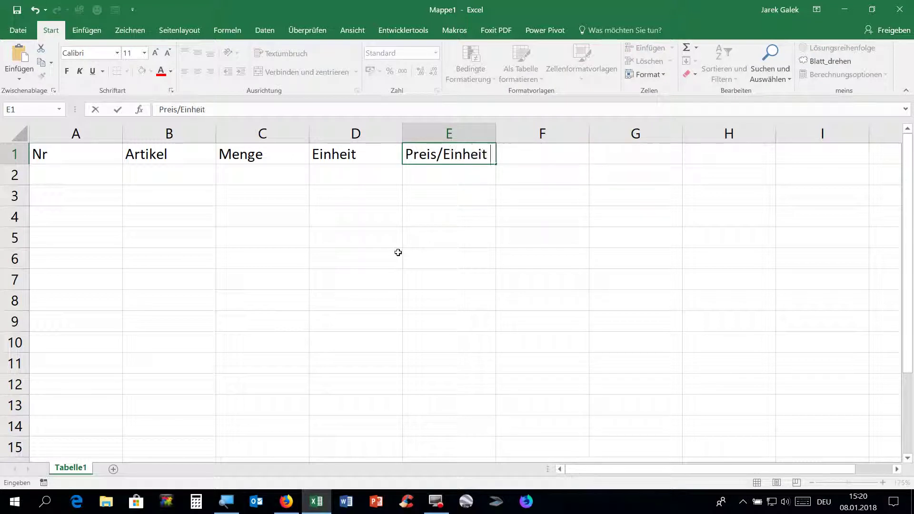
type(" IN CHF")
key("Tab")
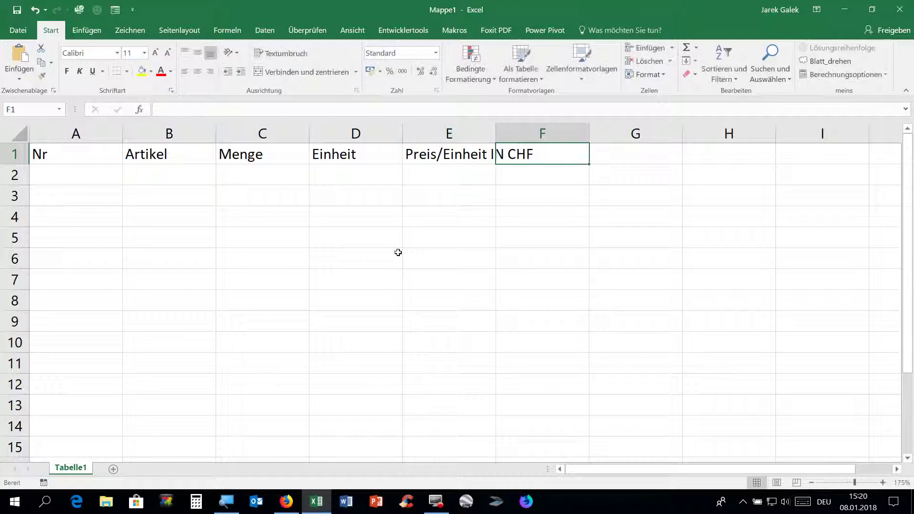
type("Tot")
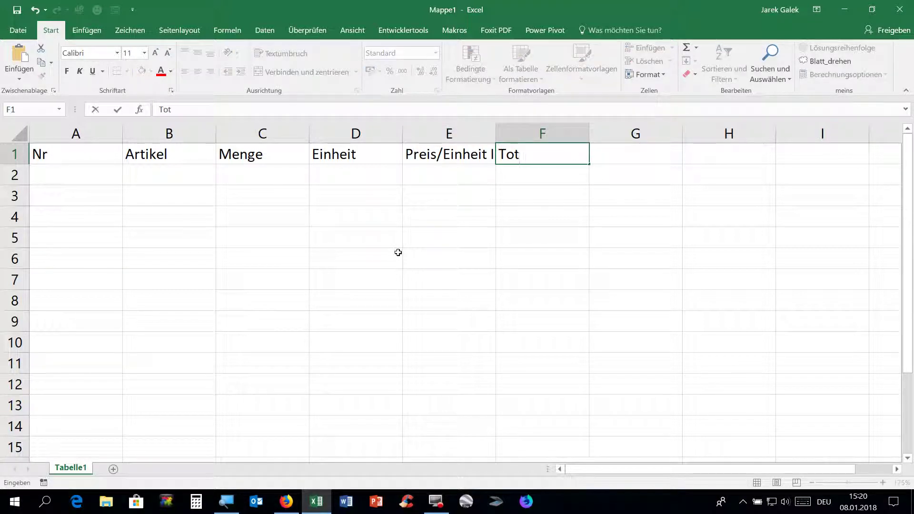
type("al in CHF")
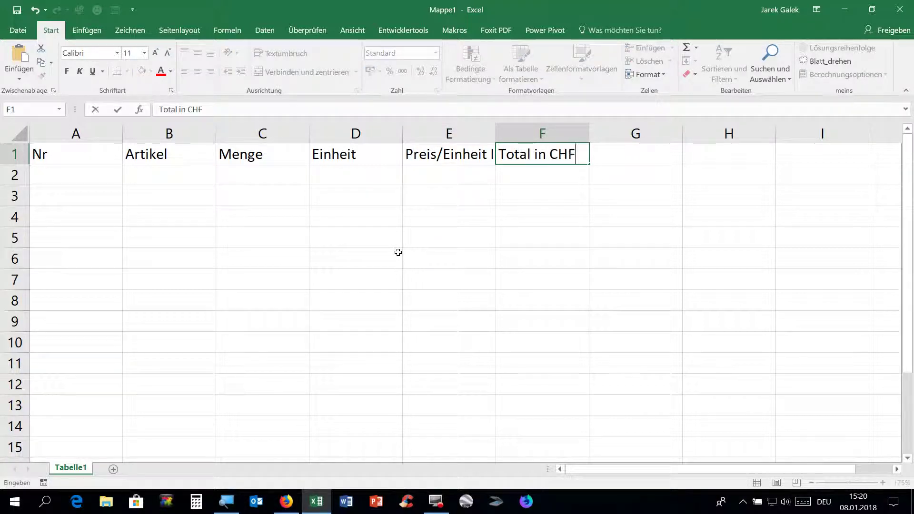
key("Return")
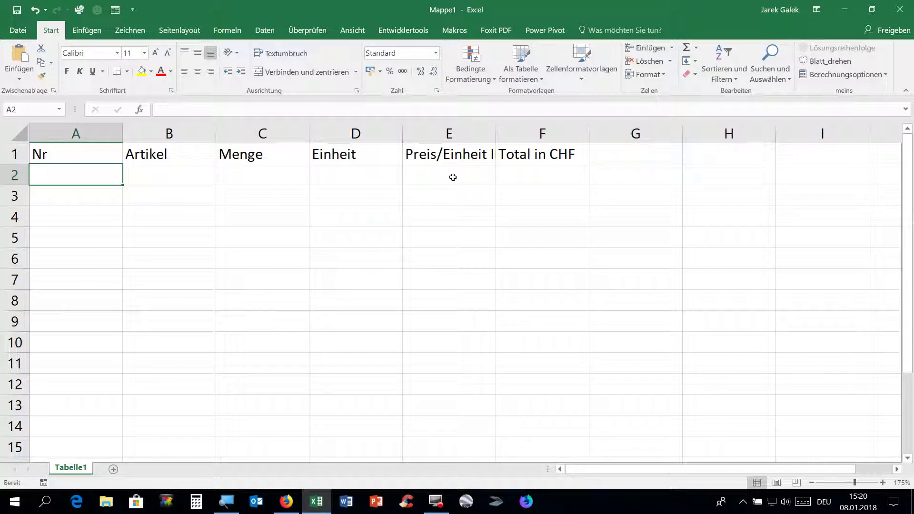
- Change 'IN' to lowercase 'in' in the Preis/Einheit in CHF header
left_click(457, 159)
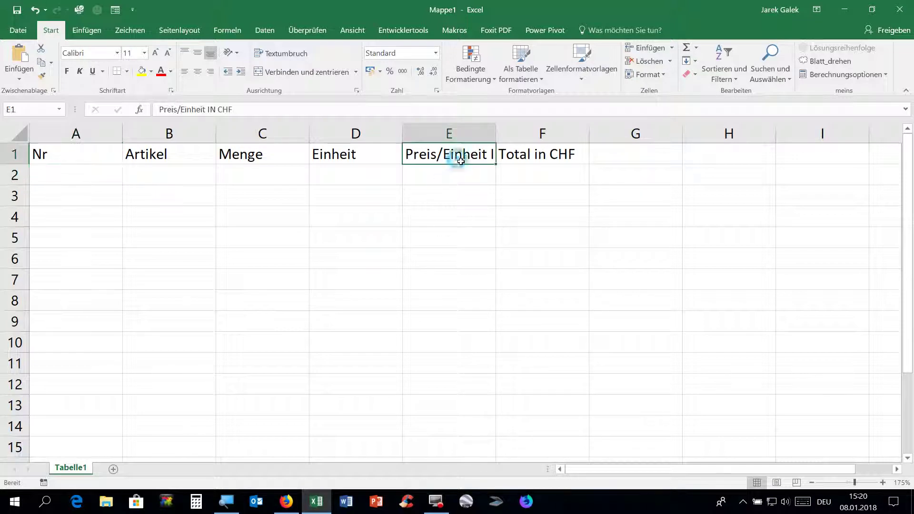
double_click(455, 158)
left_click_drag(491, 157, 505, 157)
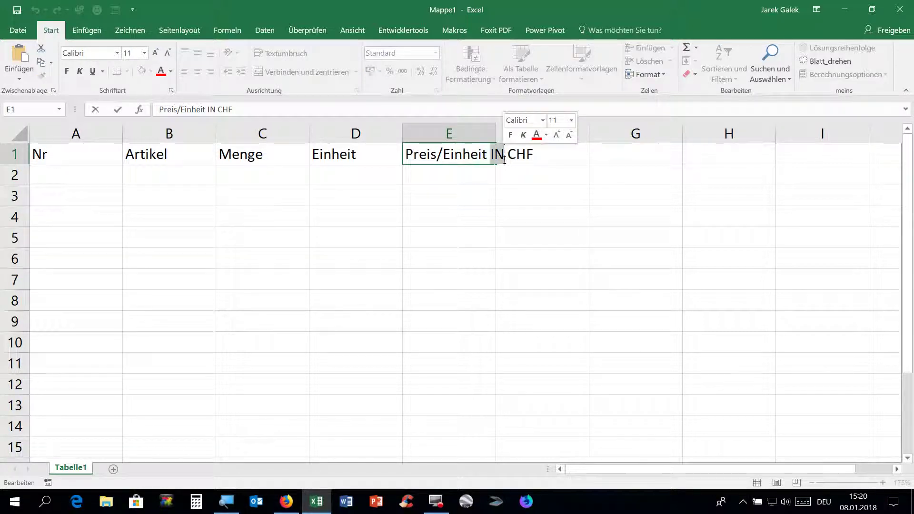
type("in")
key("Return")
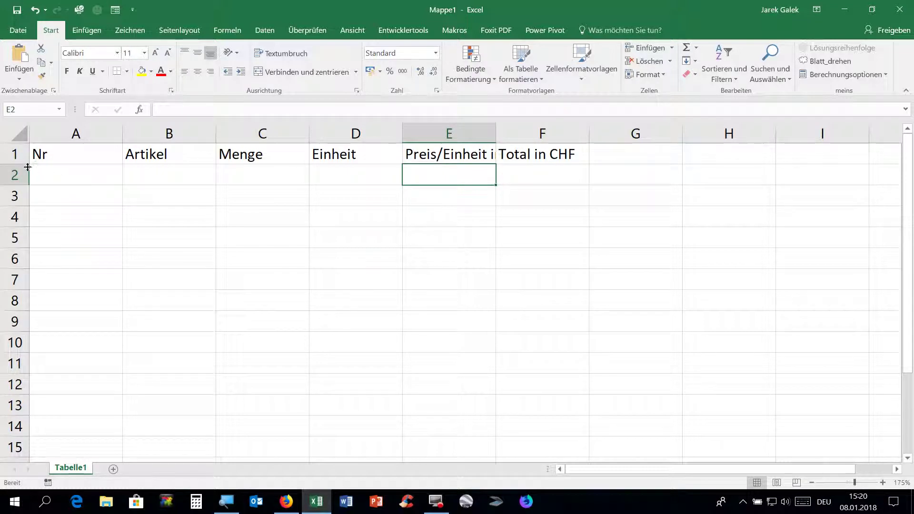
- Make row 1 taller and centre its header text vertically
left_click_drag(27, 166, 29, 186)
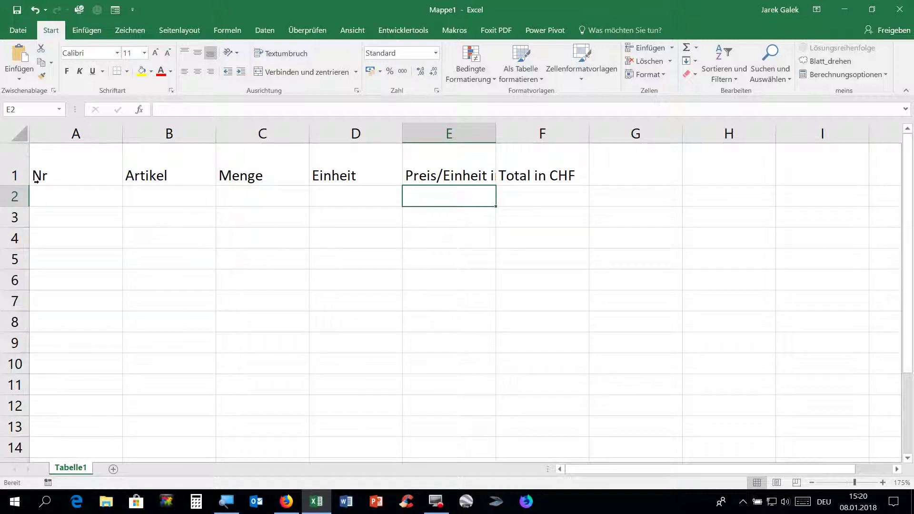
left_click(31, 174)
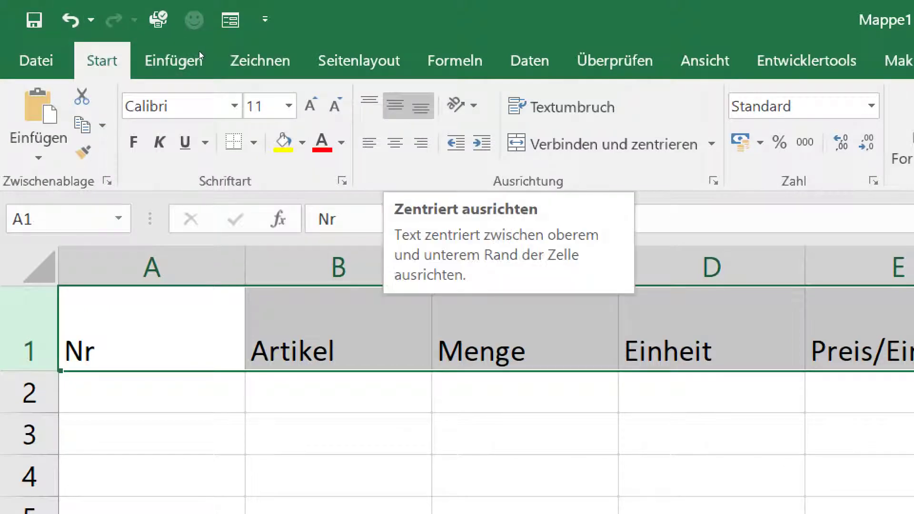
key("alt+h")
key("a")
key("m")
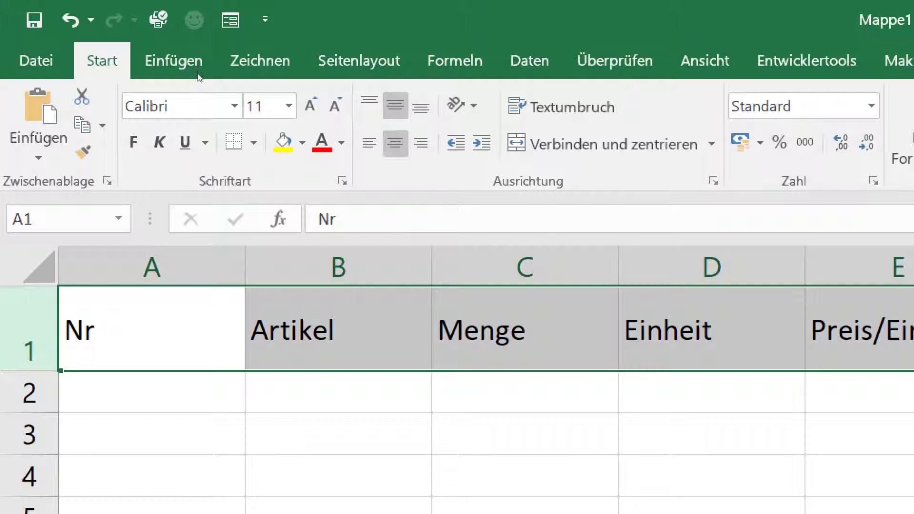
- Centre the headers horizontally and turn on wrap text (Textumbruch)
key("alt+h")
key("a")
key("c")
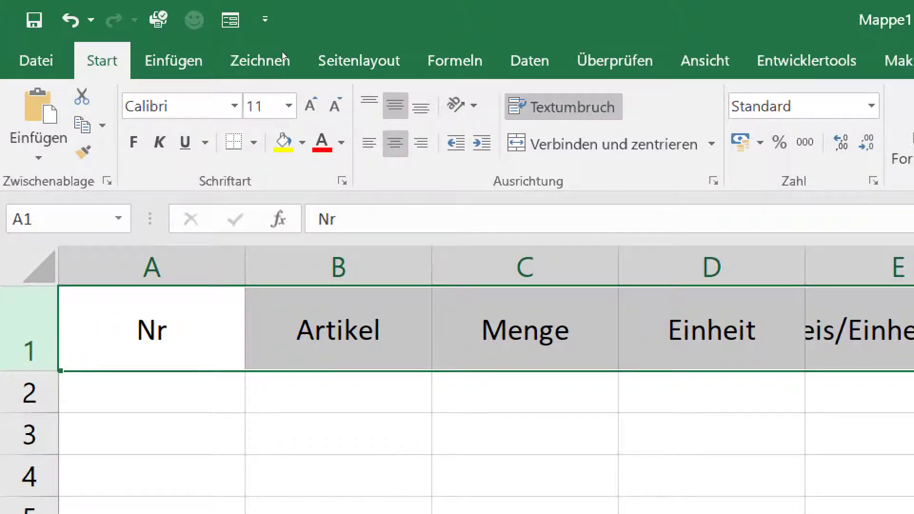
key("alt+h")
key("w")
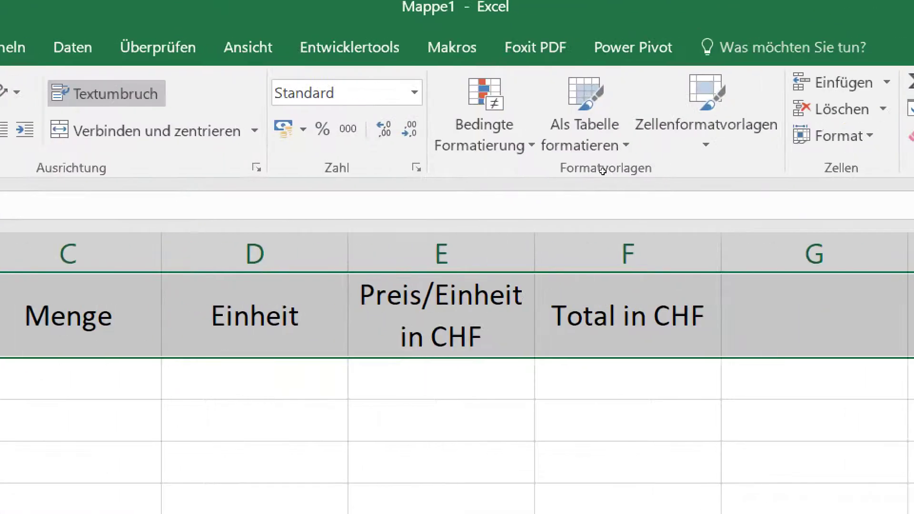
key("ctrl+Right")
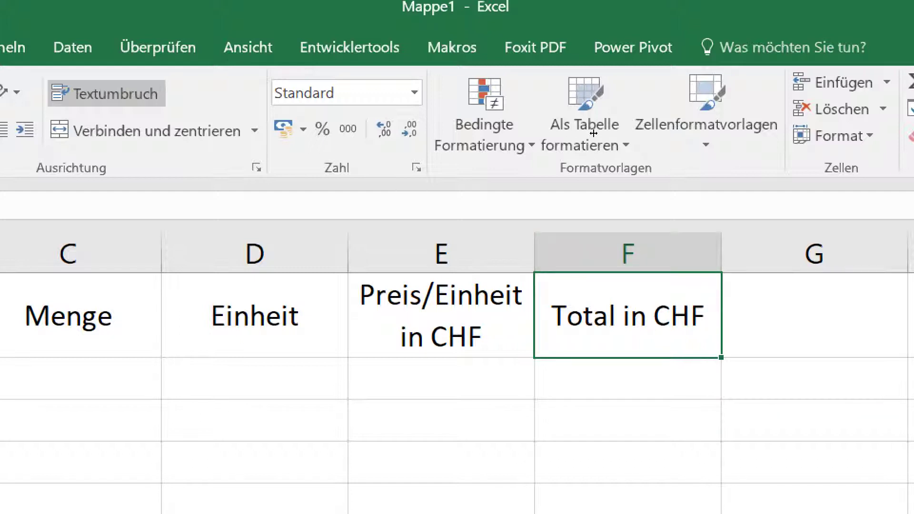
- Narrow column F so 'Total in CHF' wraps, shrink column A and widen column B
left_click(722, 253)
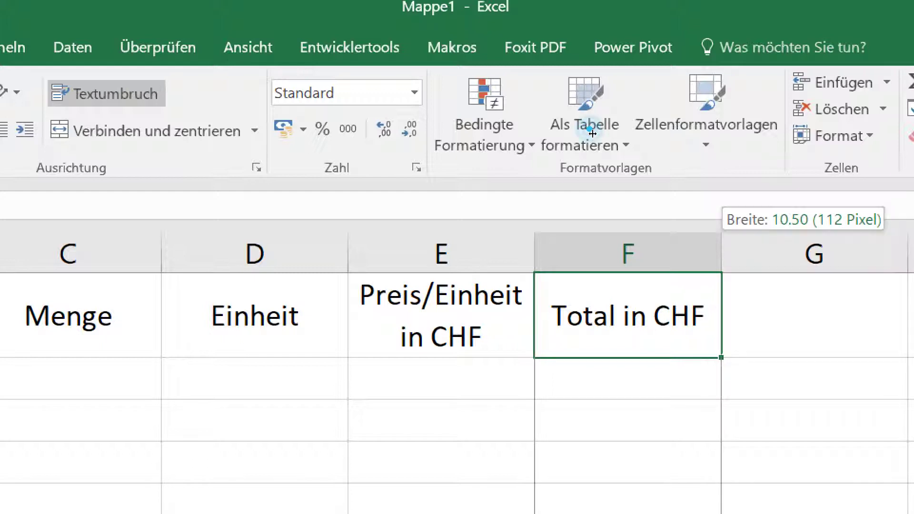
left_click_drag(722, 252, 692, 253)
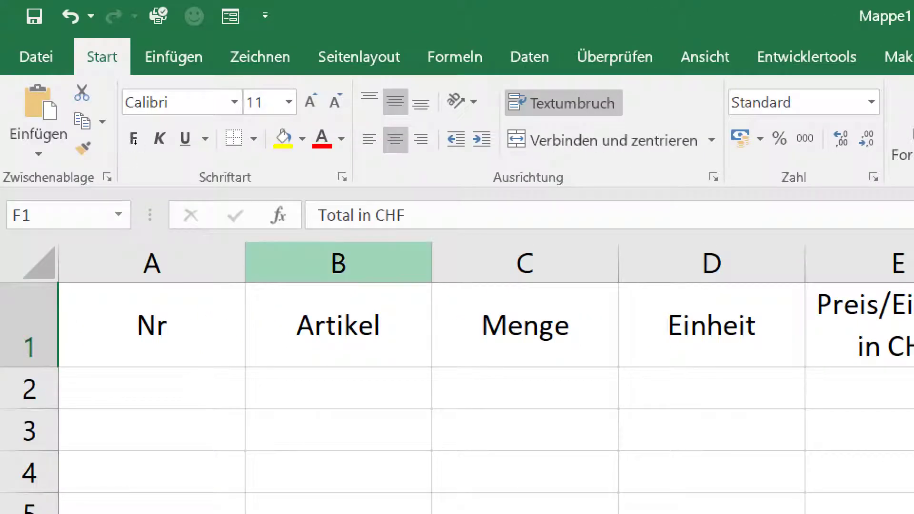
left_click_drag(130, 139, 48, 136)
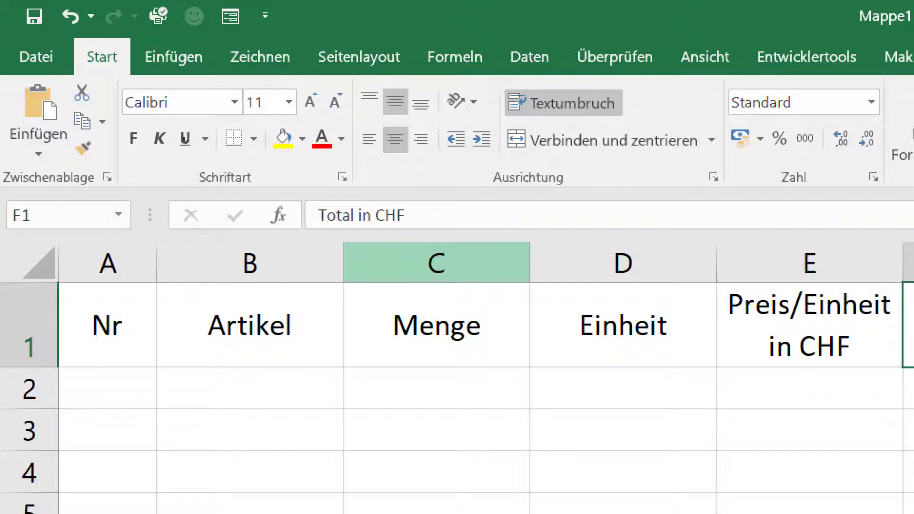
left_click_drag(183, 138, 187, 171)
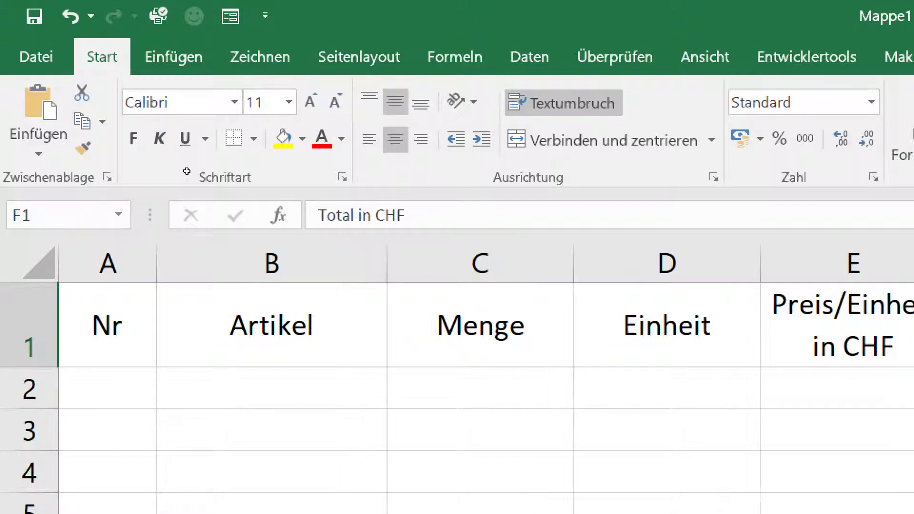
- Number rows 2–5 under Nr from 1 to 4 by extending 1, 2 with the fill handle
key("ctrl+Home")
key("Down")
type("1")
key("Return")
type("2")
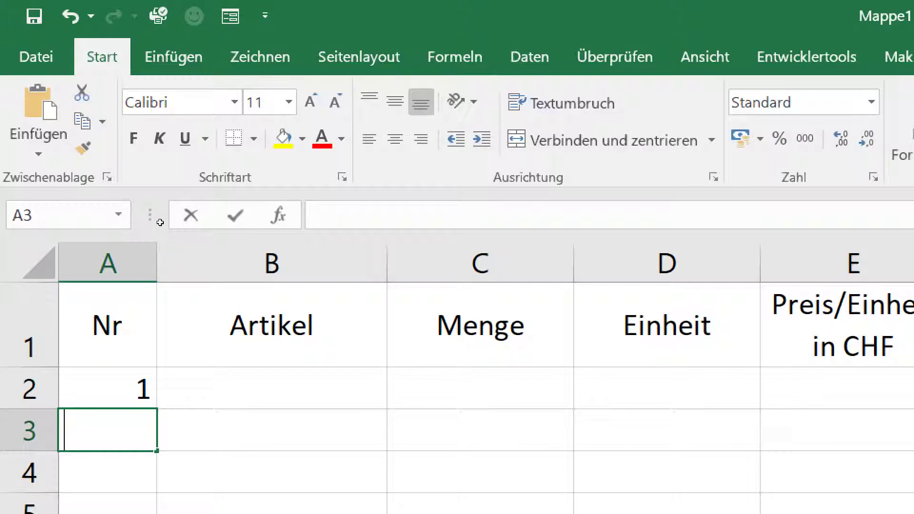
key("Return")
scroll(203, 185, "down", 1, "ctrl")
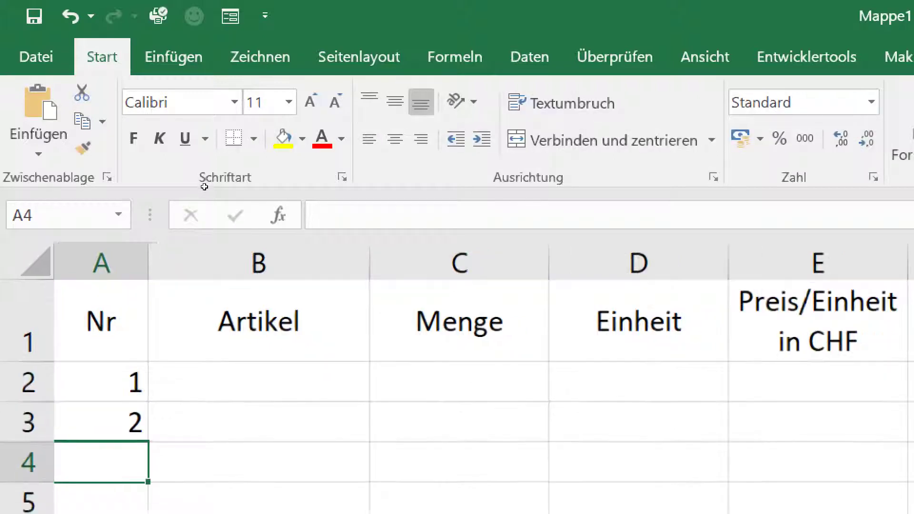
scroll(204, 185, "down", 1, "ctrl")
scroll(205, 189, "down", 1, "ctrl")
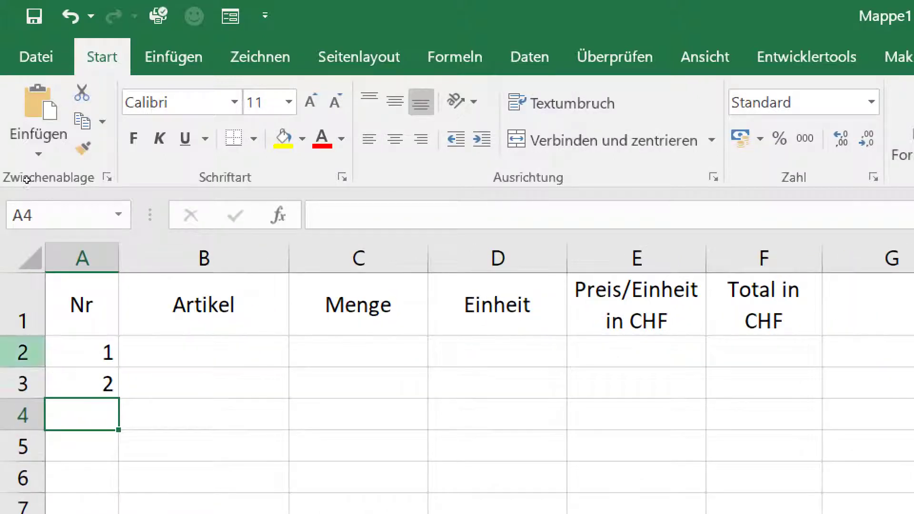
left_click_drag(27, 180, 41, 196)
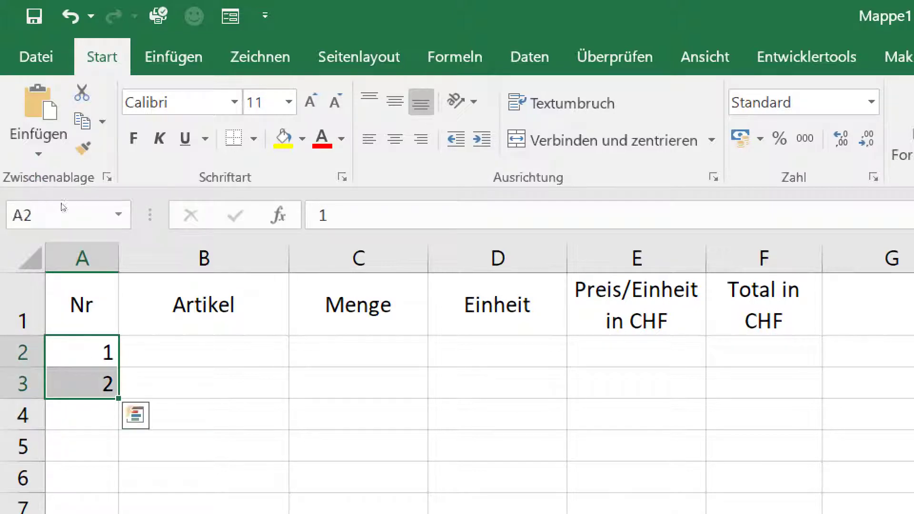
mouse_move(59, 203)
left_mouse_down()
mouse_move(61, 228)
mouse_move(101, 221)
left_mouse_up()
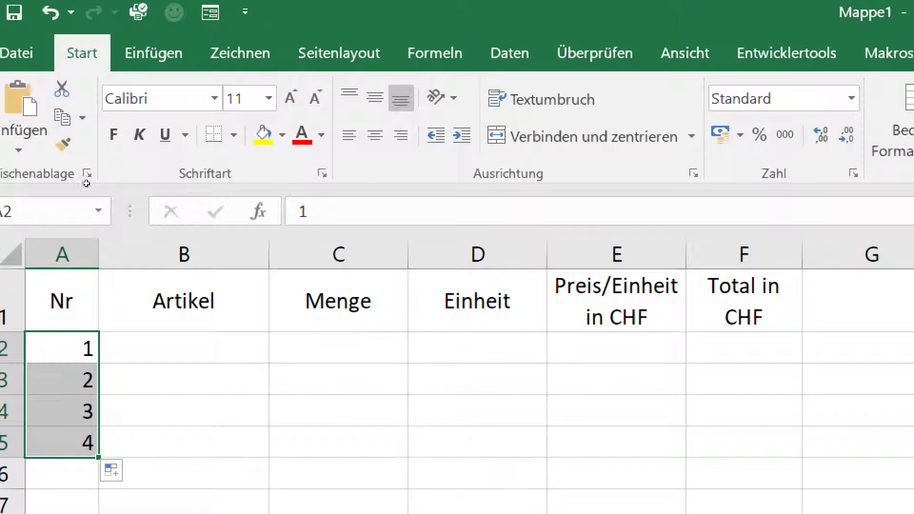
- Enter the articles Bim, Bom and Boom in B2:B4
key("Right")
type("B")
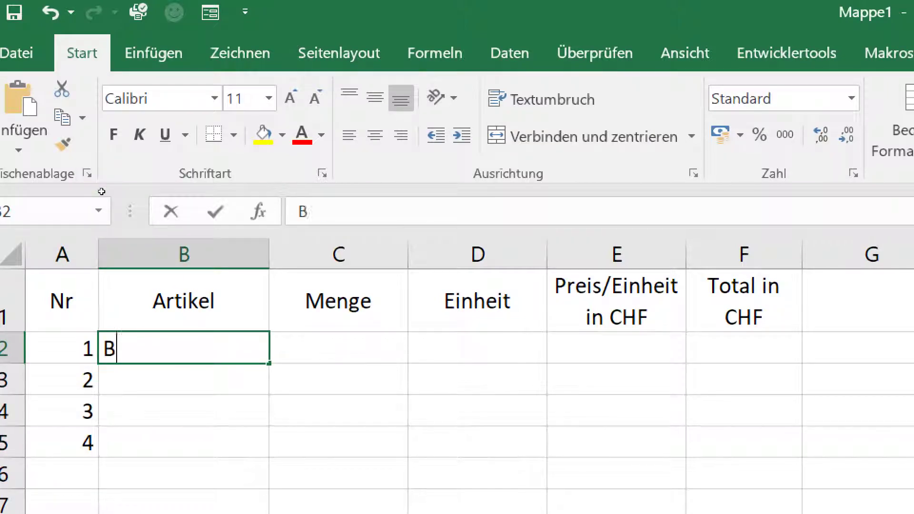
type("lm")
key("Return")
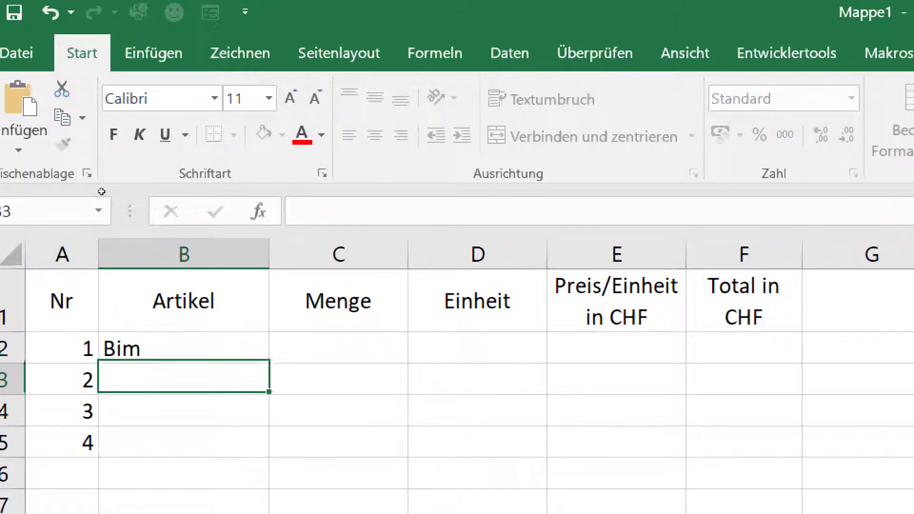
type("Bom")
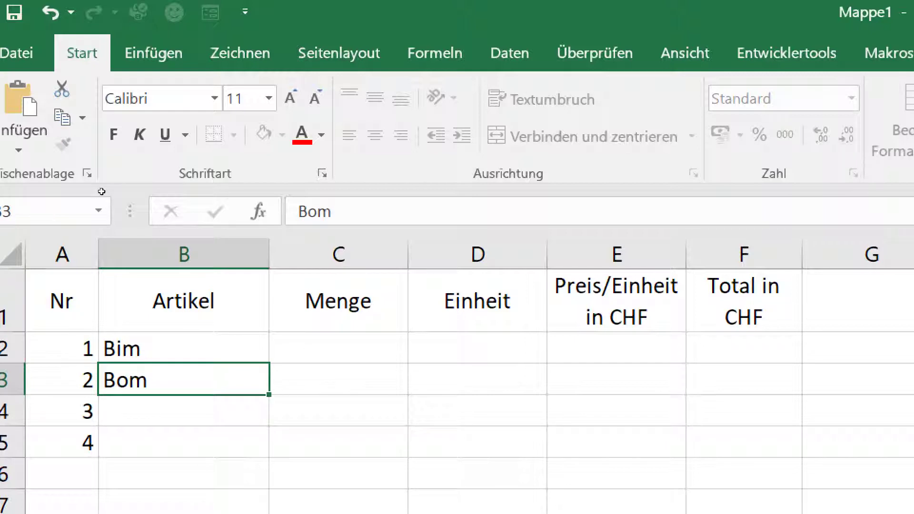
key("Return")
type("Boom")
key("Return")
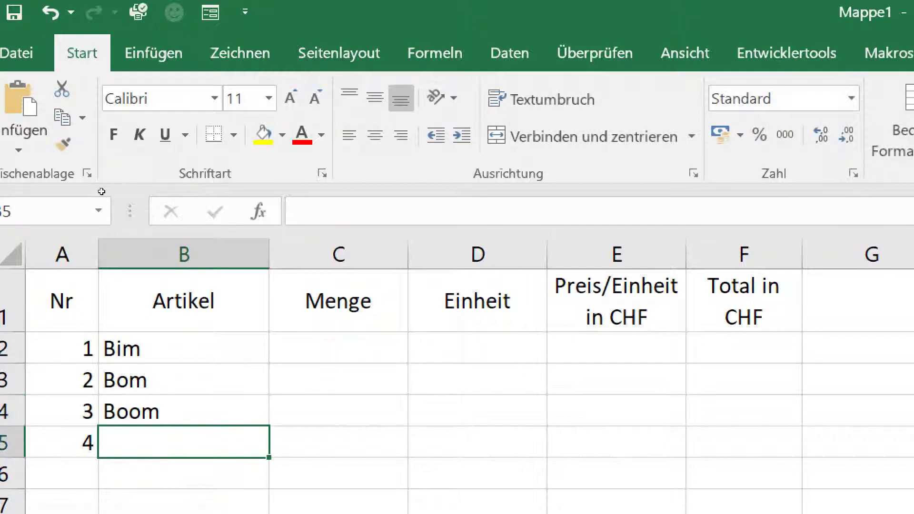
- Finish the article Bam and enter quantities 12, 25, 56 and 2 in C2:C5
type("Bam")
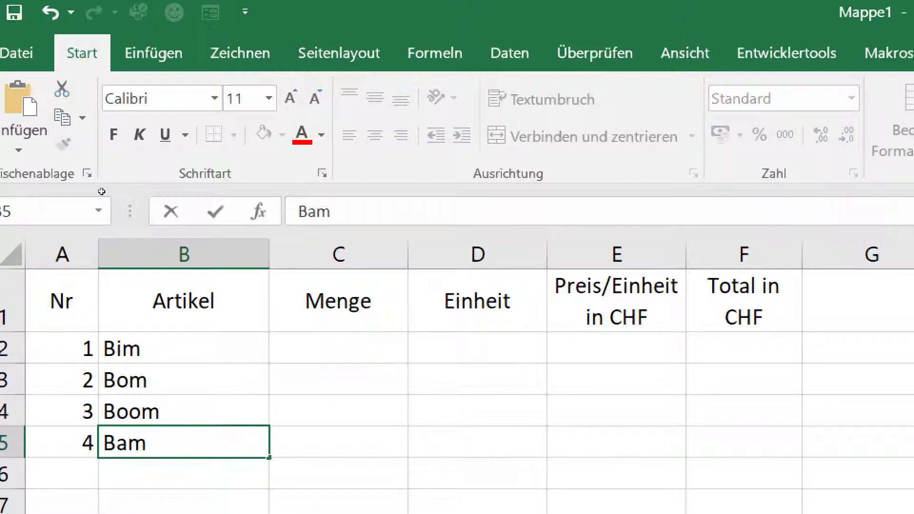
left_click(339, 347)
type("12")
key("Return")
type("25")
key("Return")
type("56")
key("Return")
type("2")
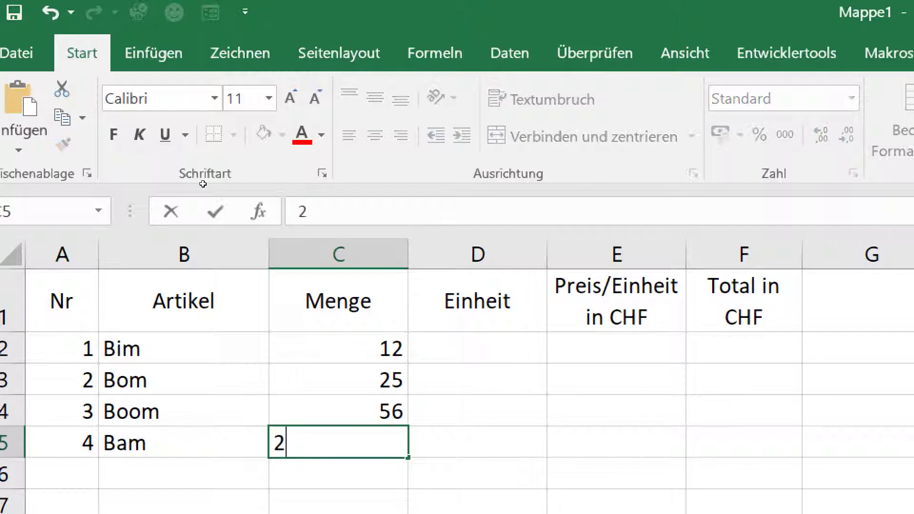
key("Return")
- Enter the units l., kg, Stk. and m in D2:D5
left_click(477, 348)
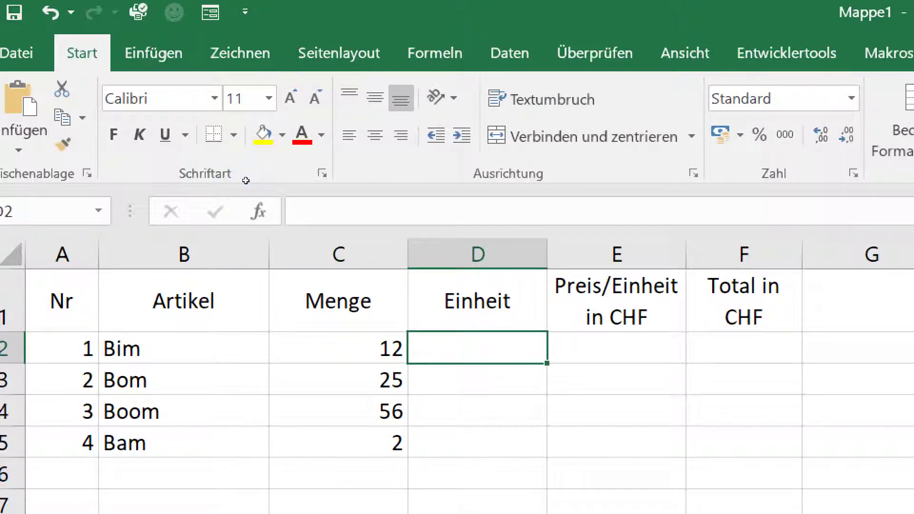
type("l.")
key("Return")
type("kg")
key("Return")
type("Stk.")
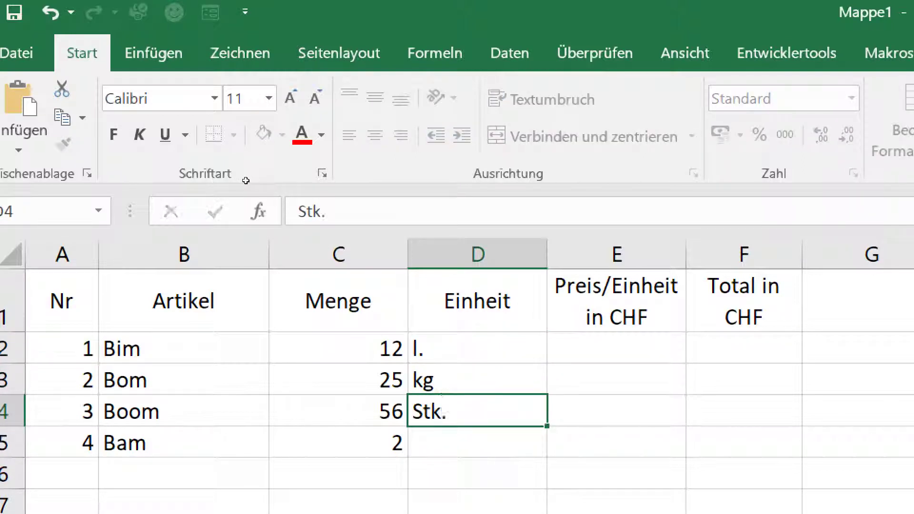
key("Return")
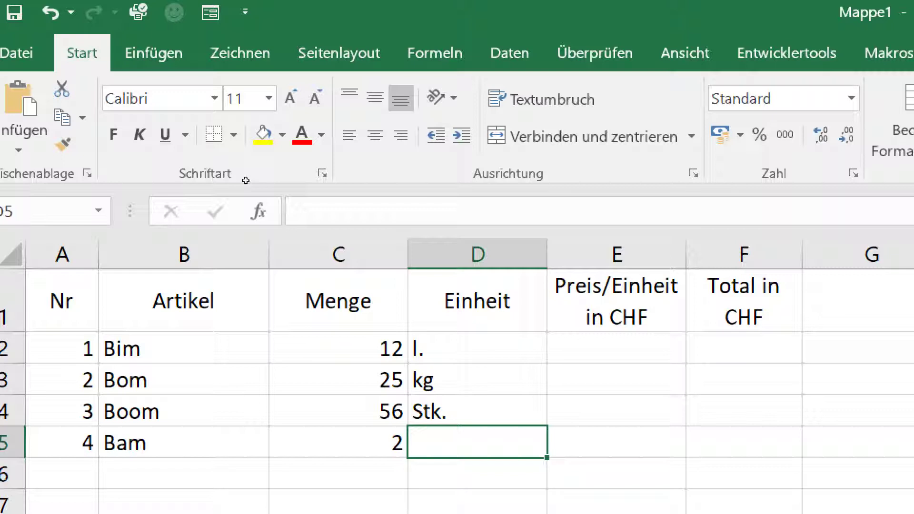
type("m")
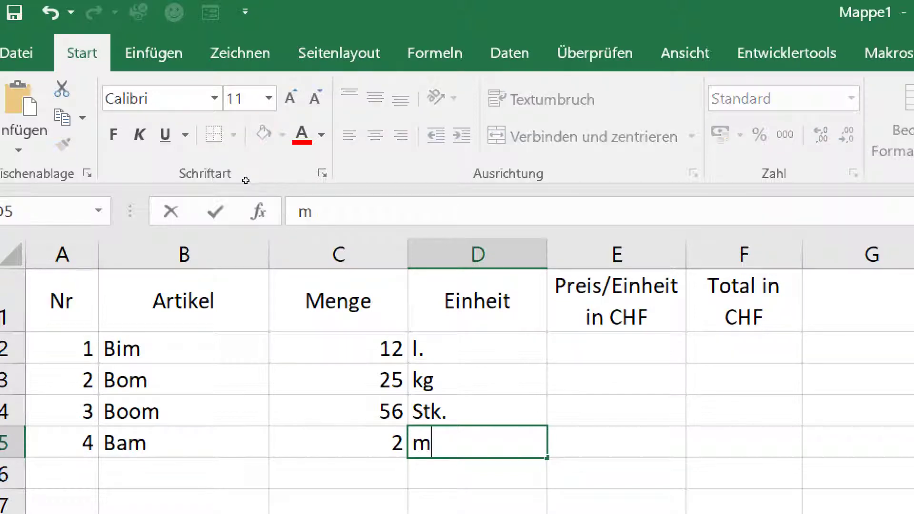
key("Tab")
- Enter the unit prices 15, 26, 36 and 2.35 in E2:E5
key("Up")
key("Up")
key("Up")
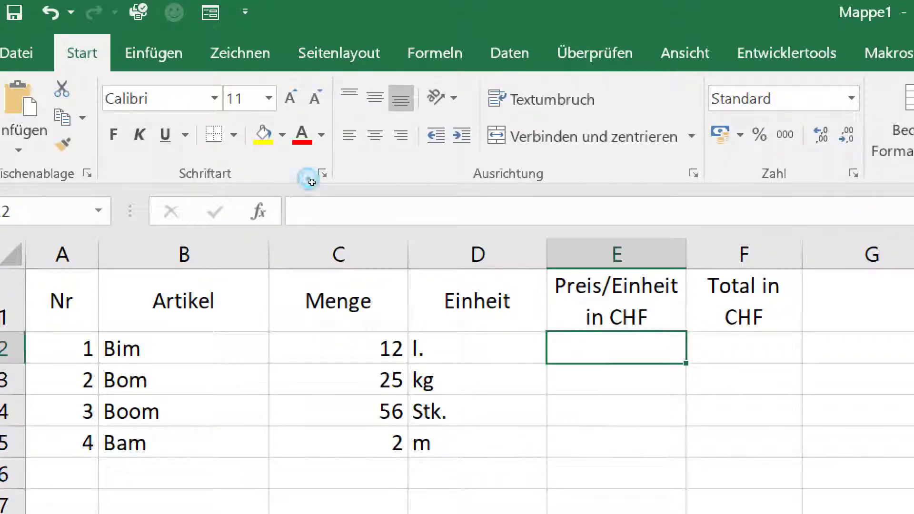
type("15")
key("Return")
type("26")
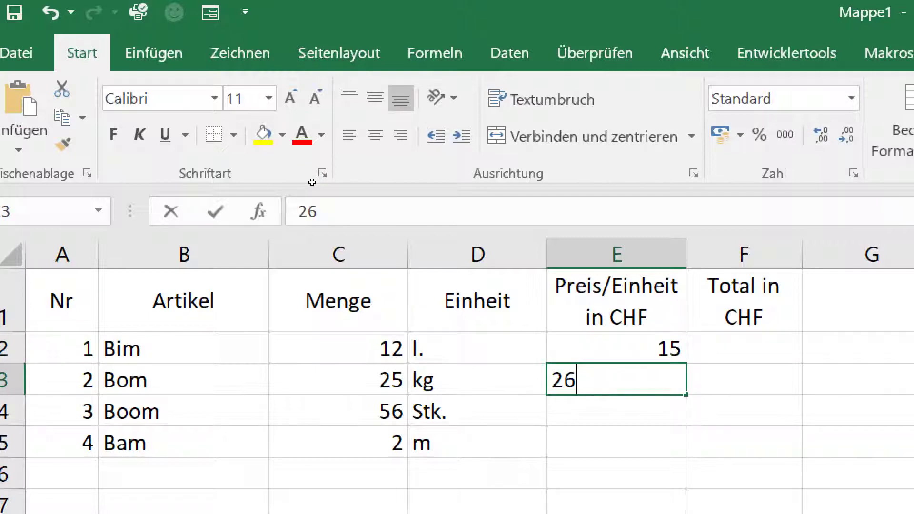
key("Return")
type("36")
key("Return")
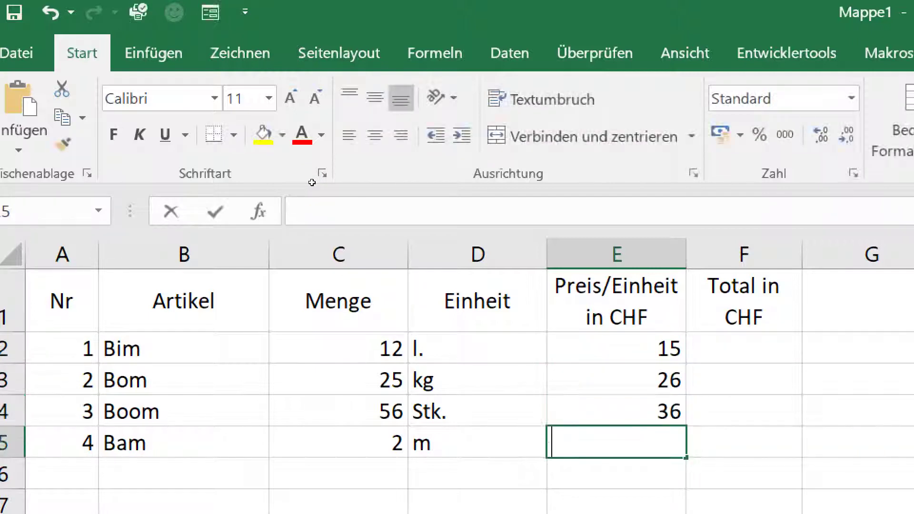
type("2.35")
key("Return")
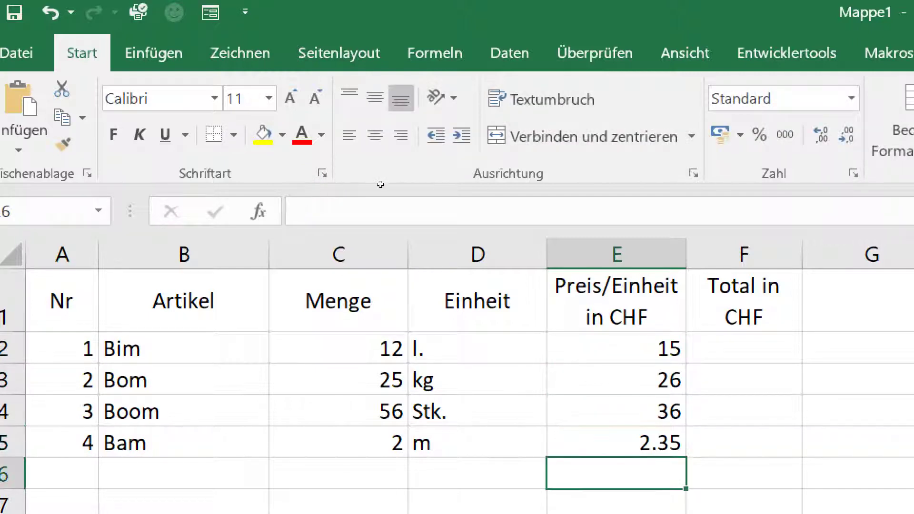
key("Up")
key("Up")
key("Up")
key("Right")
- Enter =C2*E2 in F2 and fill it down to F5
type("=")
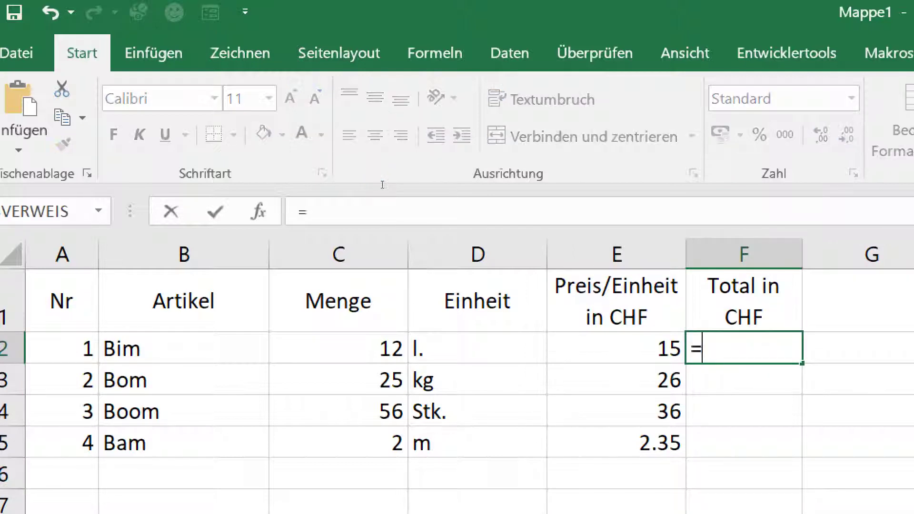
key("Left")
key("Left")
key("Left")
type("*")
key("Left")
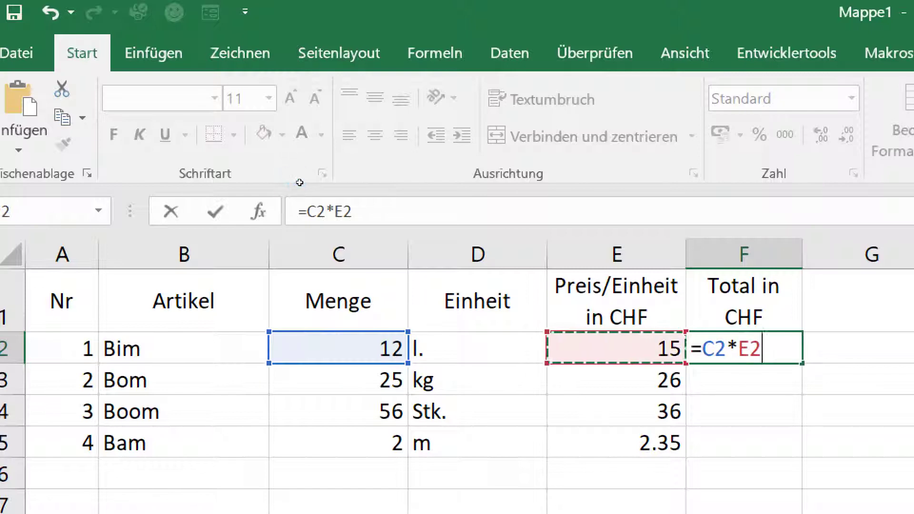
key("Return")
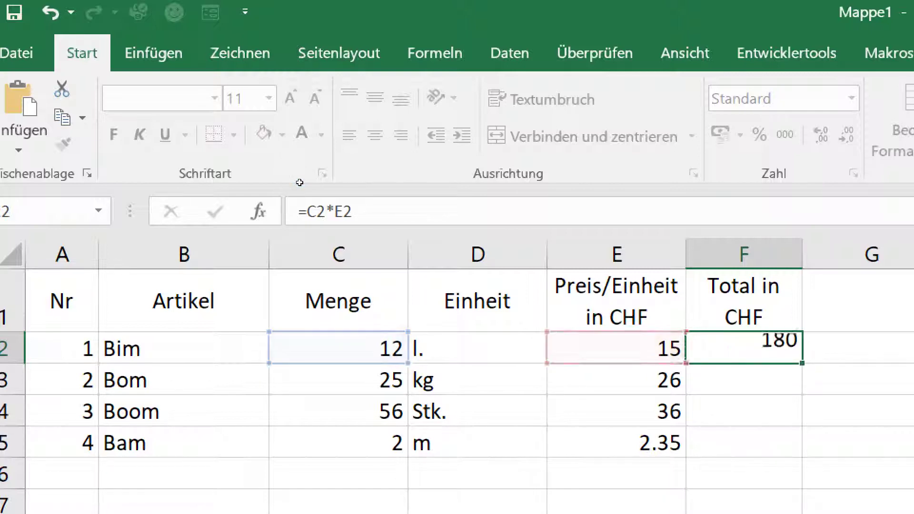
key("Up")
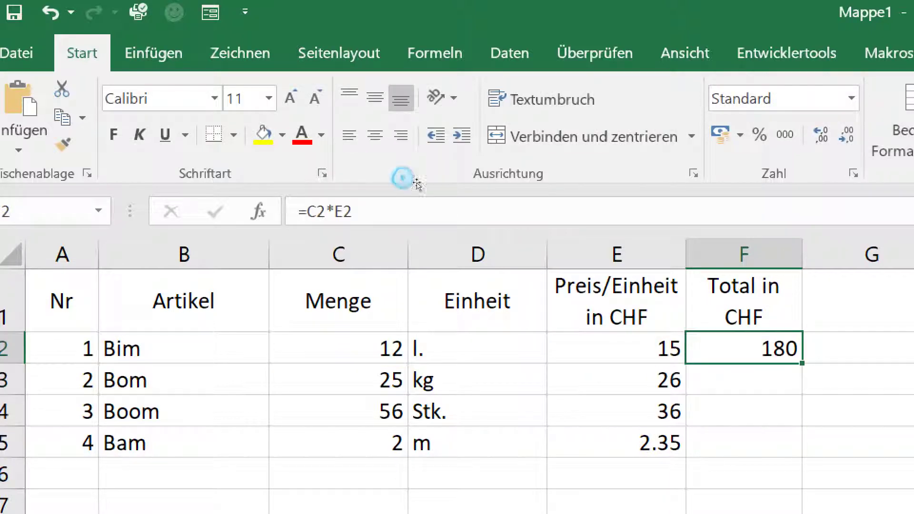
key("shift+Down")
key("shift+Down")
key("shift+Down")
key("ctrl+u")
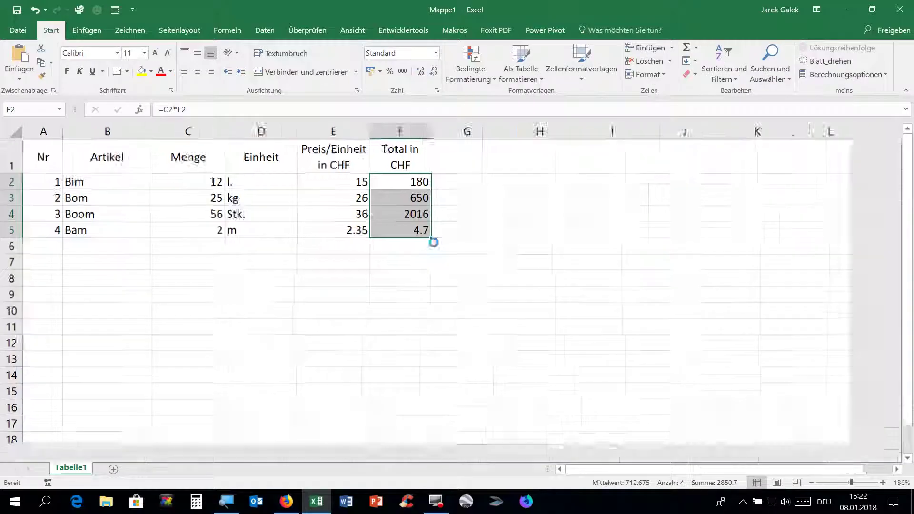
- Put an AutoSum of the totals in F7, giving 2850.7
left_click(534, 310)
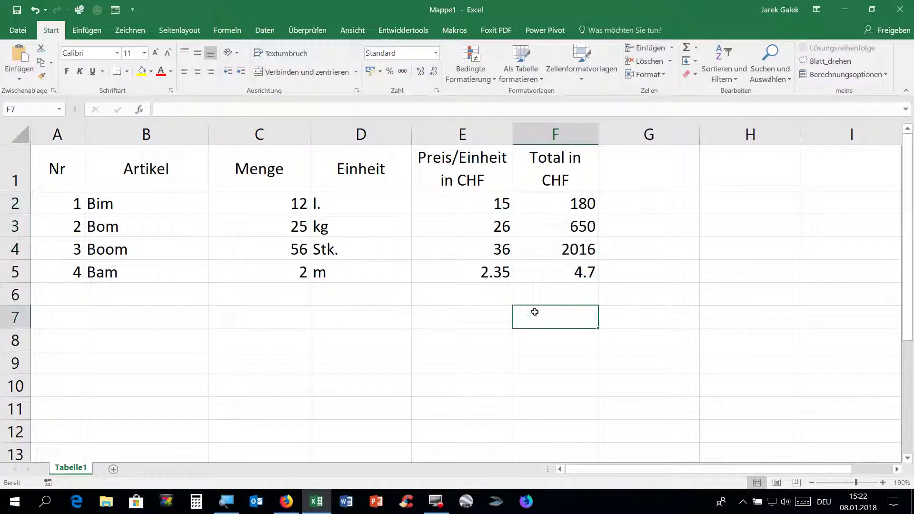
left_click(686, 48)
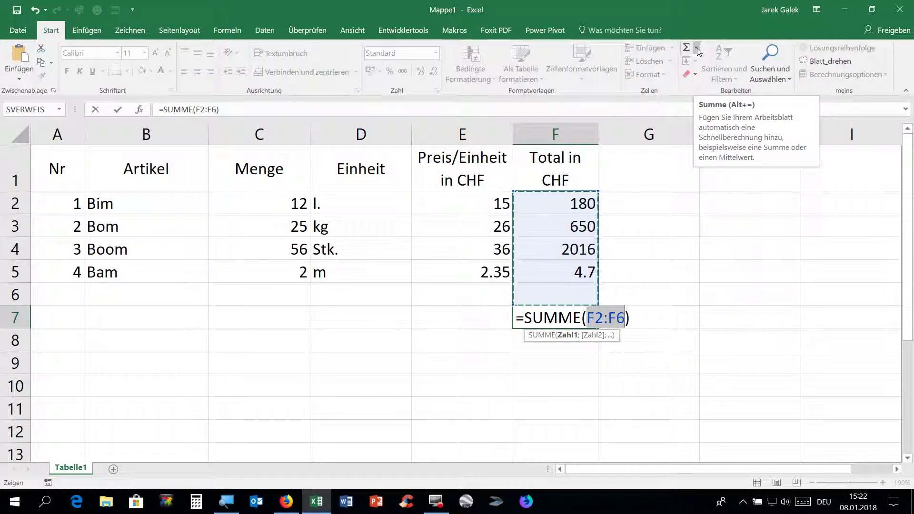
key("Return")
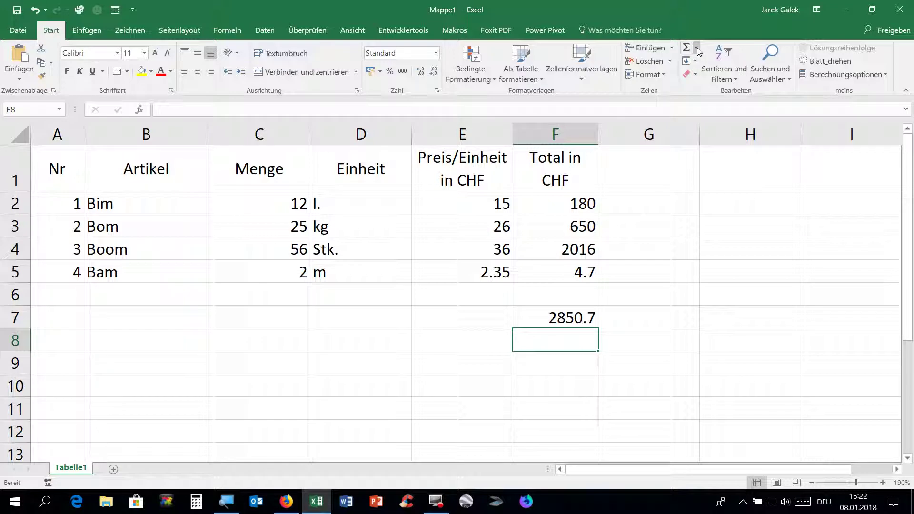
left_click_drag(572, 139, 505, 144)
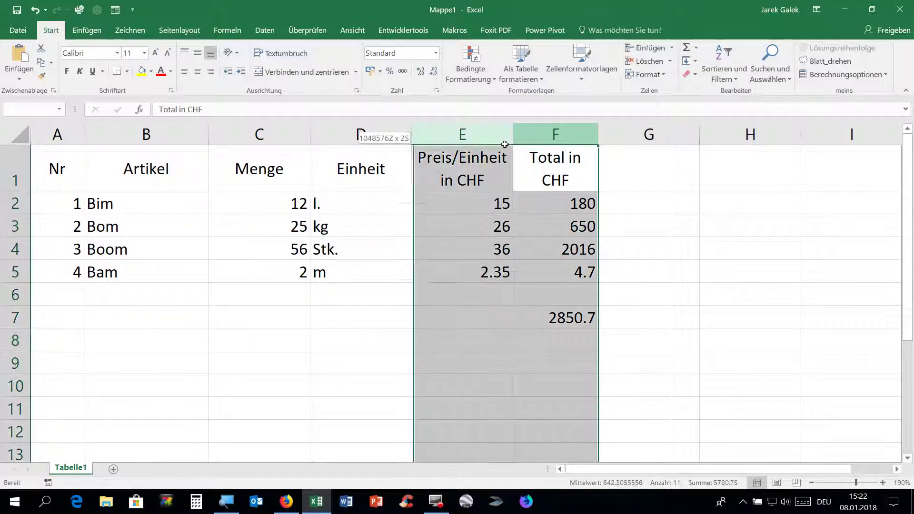
- Apply accounting format (Buchhaltung) to columns E:F and all borders to A1:F5
left_click(402, 76)
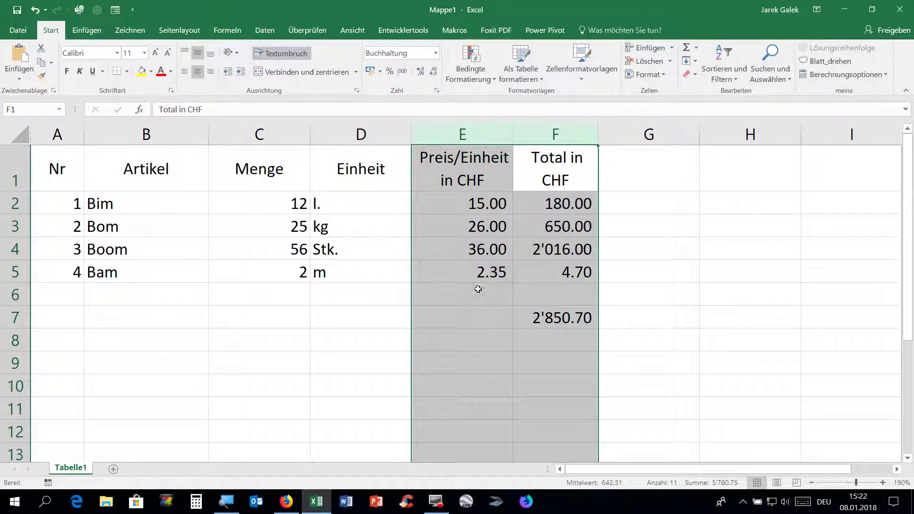
left_click(482, 298)
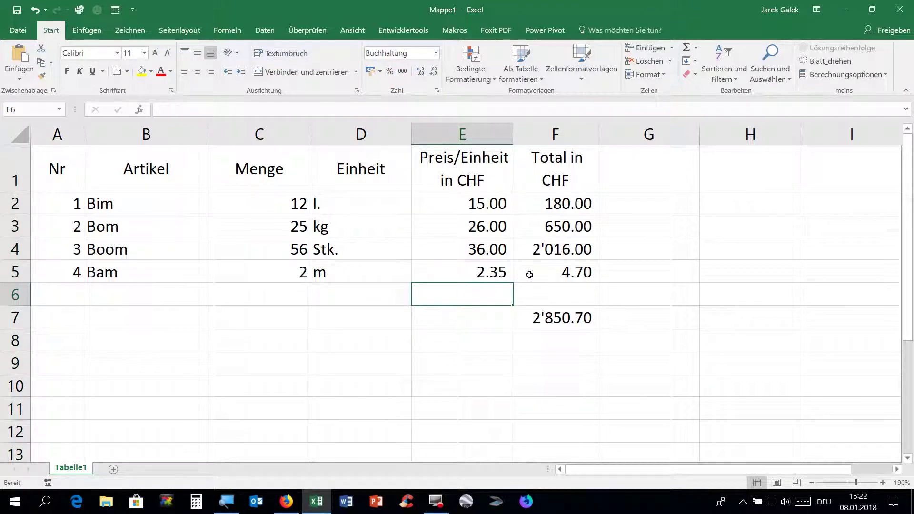
left_click_drag(529, 273, 20, 153)
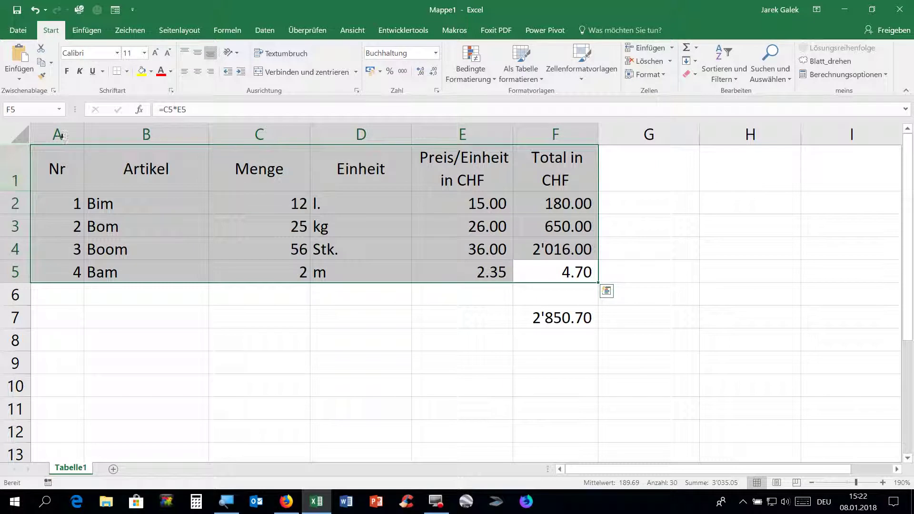
left_click(126, 72)
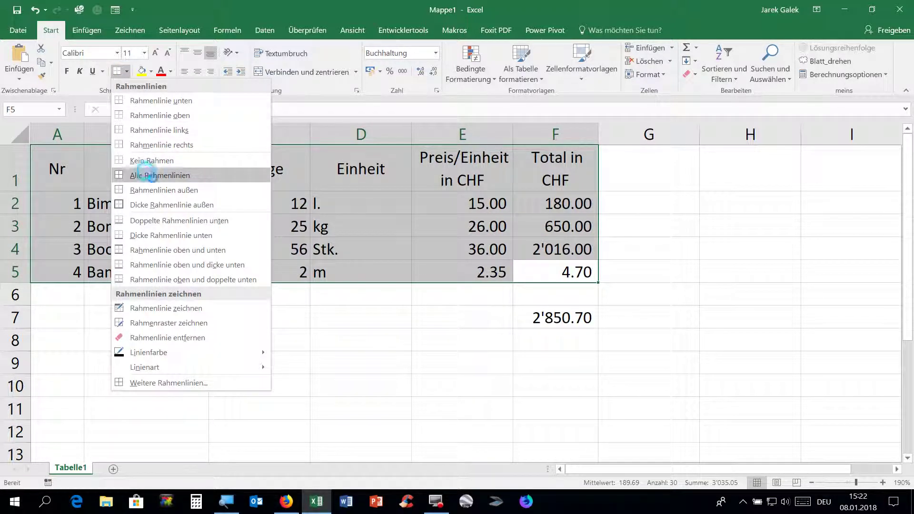
left_click(149, 175)
left_click(149, 174)
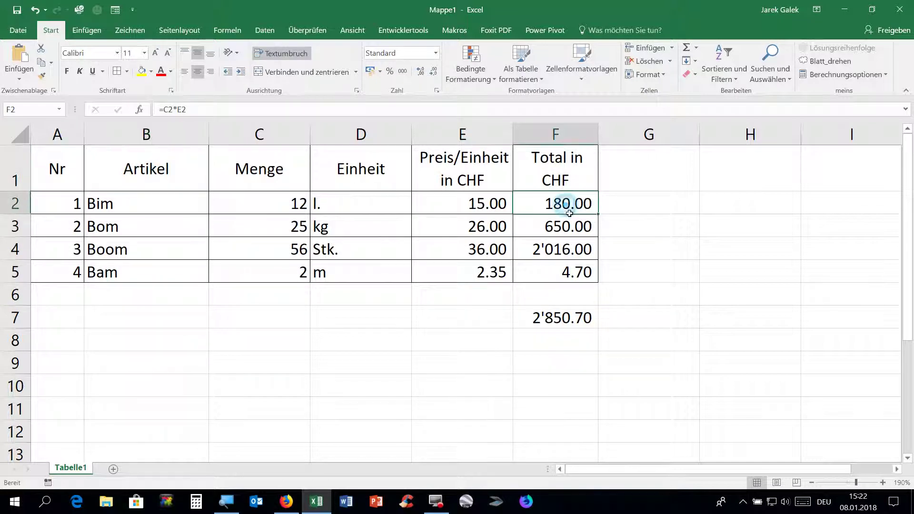
left_click_drag(568, 208, 566, 228)
left_click(273, 204)
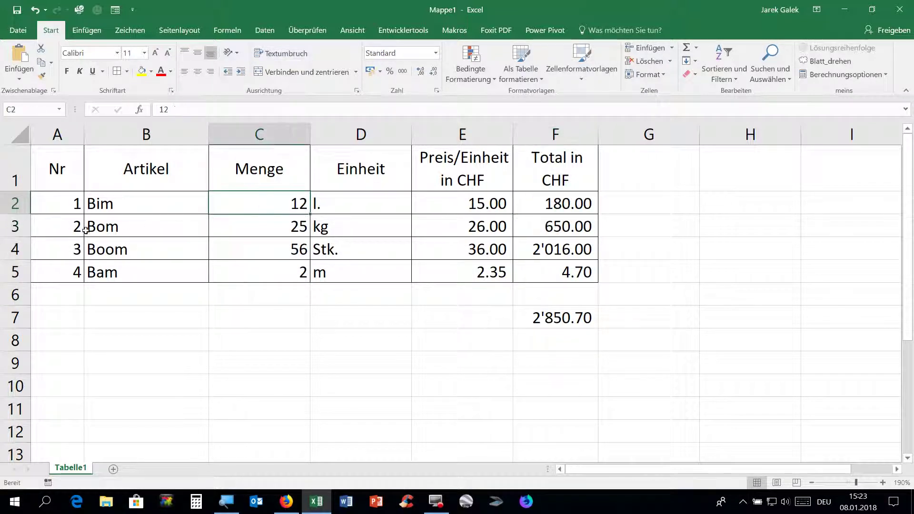
left_click_drag(62, 227, 553, 228)
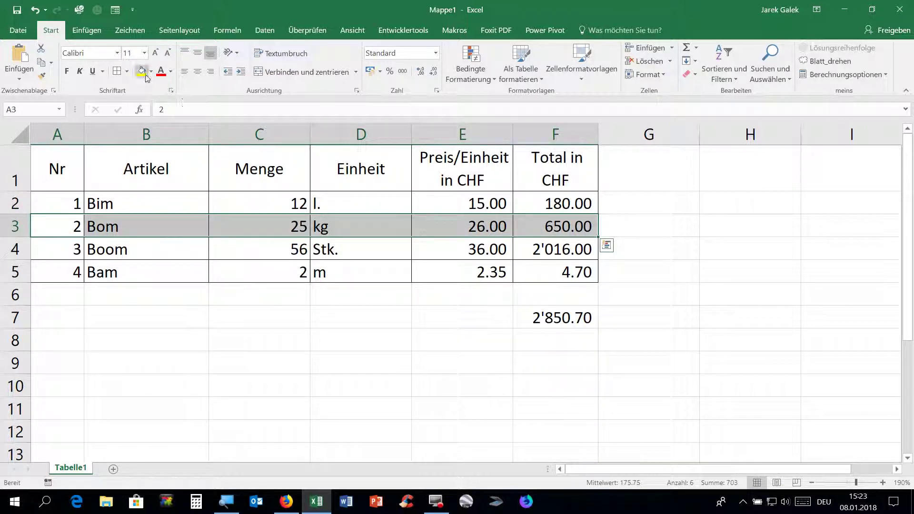
- Fill A3:F3 yellow and copy only that formatting down to row 5 for alternating shading
left_click(142, 71)
left_click(167, 162)
mouse_move(72, 203)
left_mouse_down()
mouse_move(552, 233)
mouse_move(600, 280)
left_mouse_up()
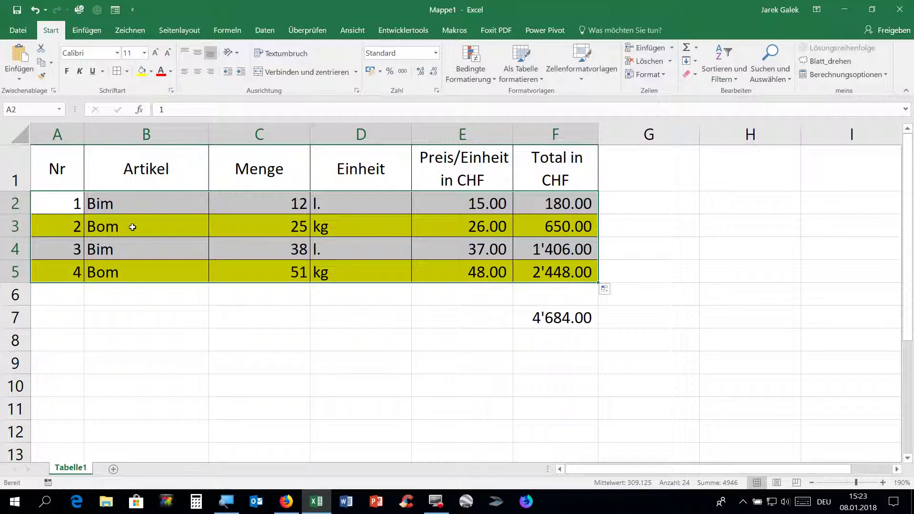
left_click(615, 293)
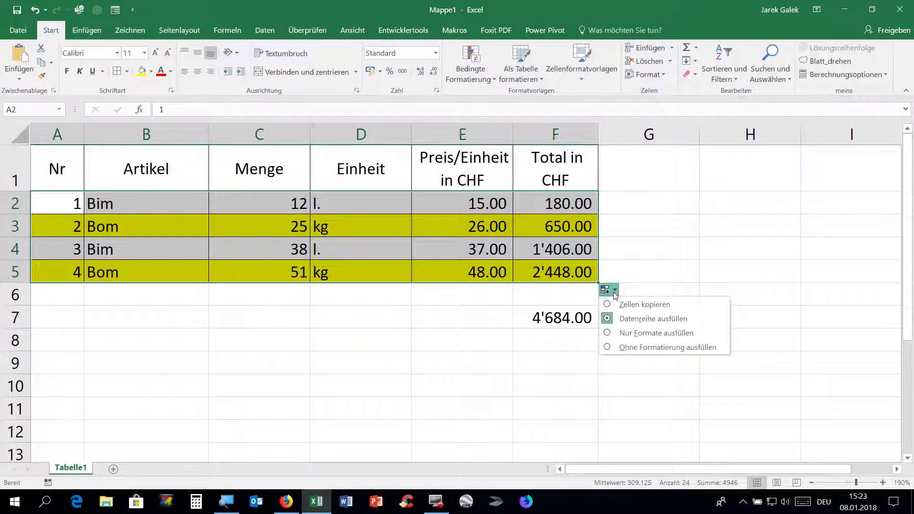
left_click(632, 334)
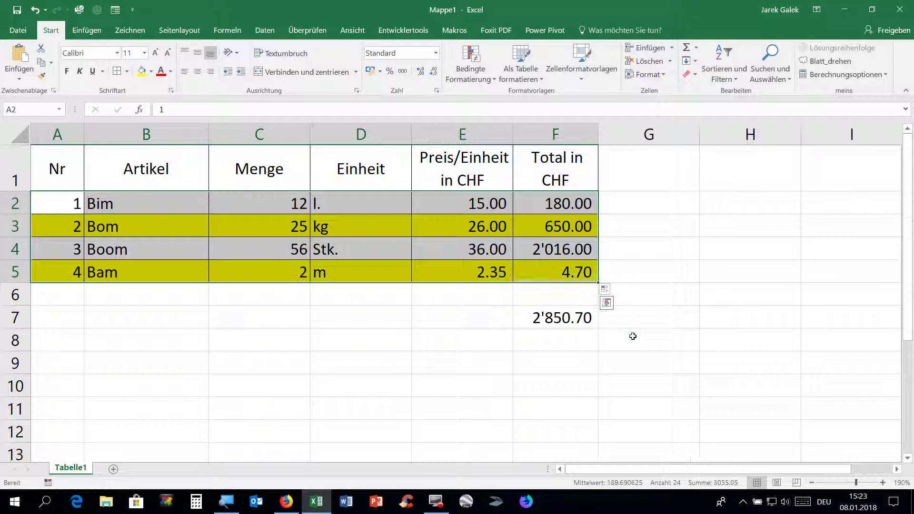
left_click(546, 358)
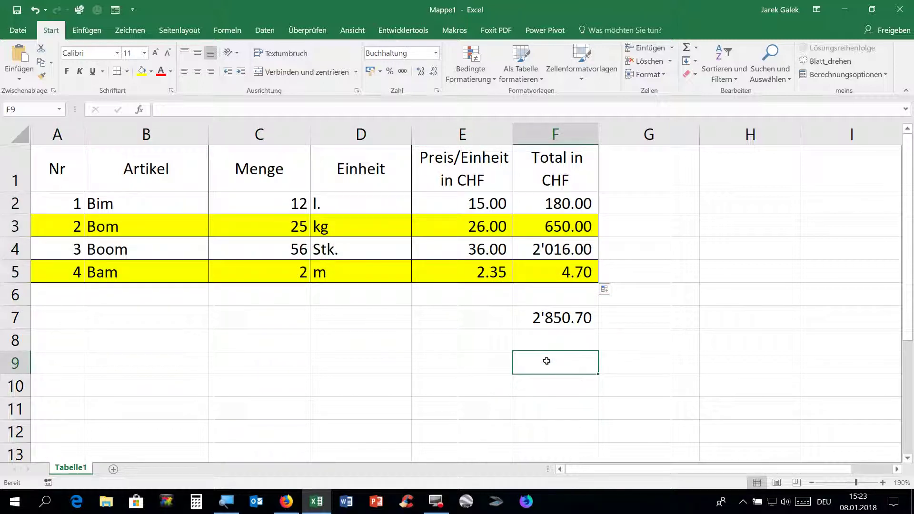
left_click_drag(541, 198, 555, 269)
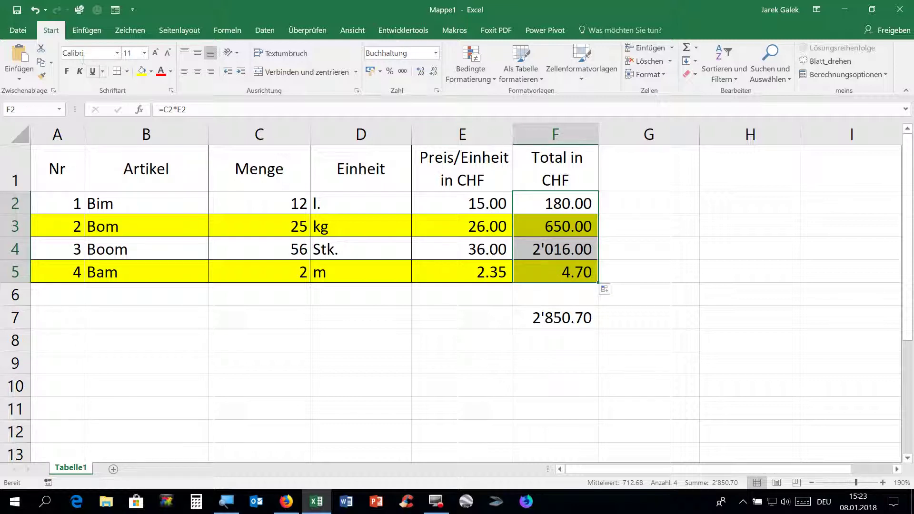
- Create a conditional formatting rule for F2:F5 with cell value greater than or equal to 100
left_click(470, 67)
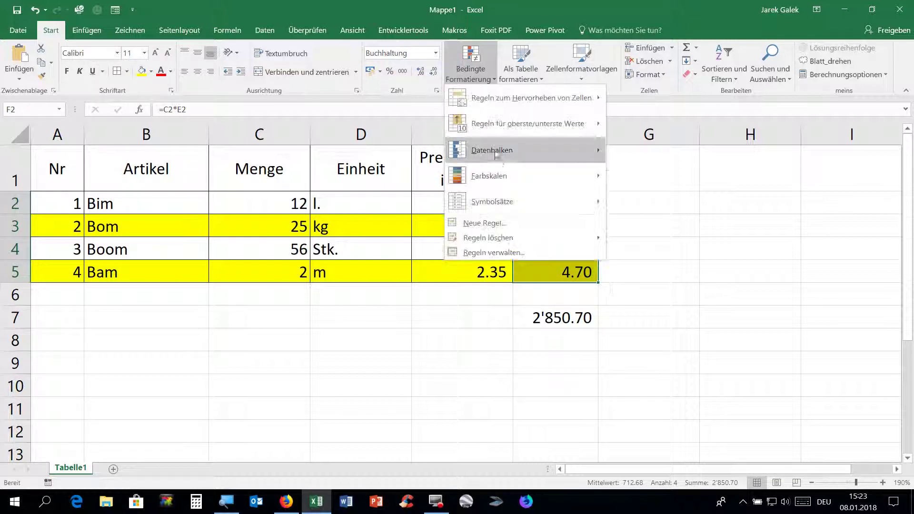
mouse_move(530, 98)
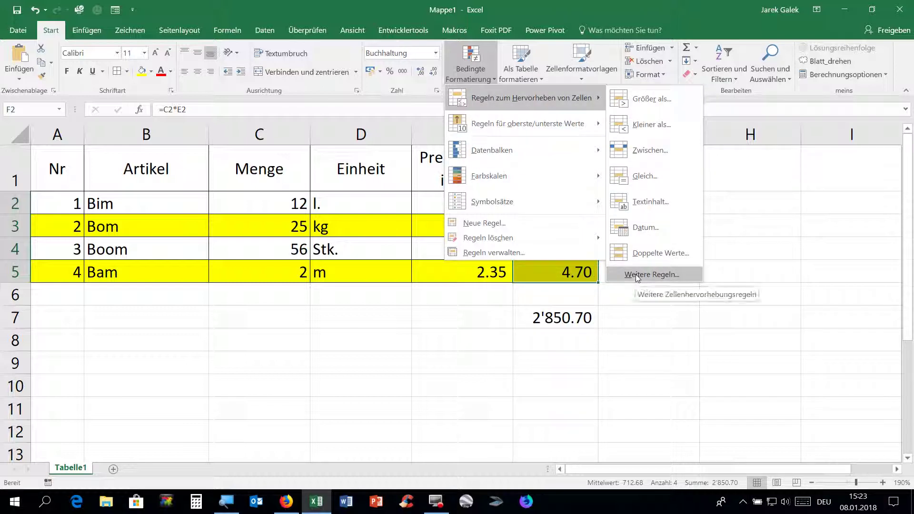
left_click(636, 275)
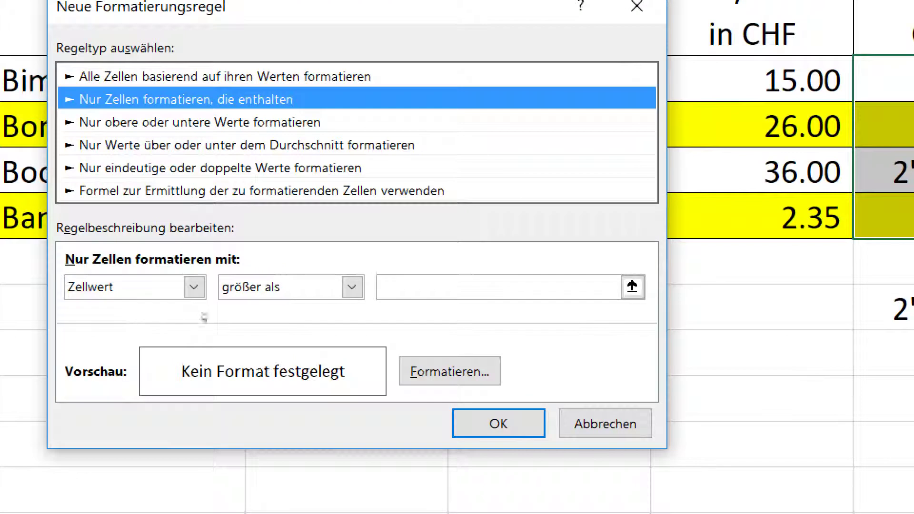
left_click(352, 287)
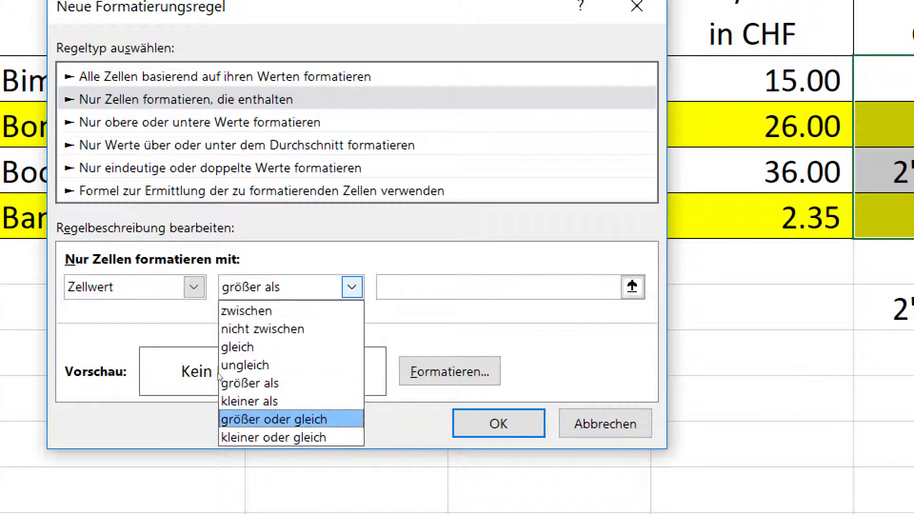
left_click(286, 419)
key("Tab")
type("100")
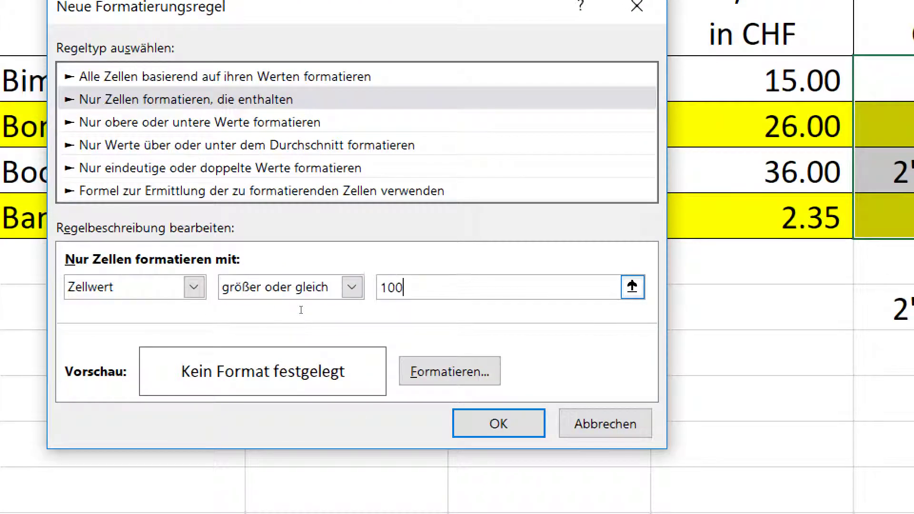
- Give the rule a blue fill and apply it to the totals
key("alt+f")
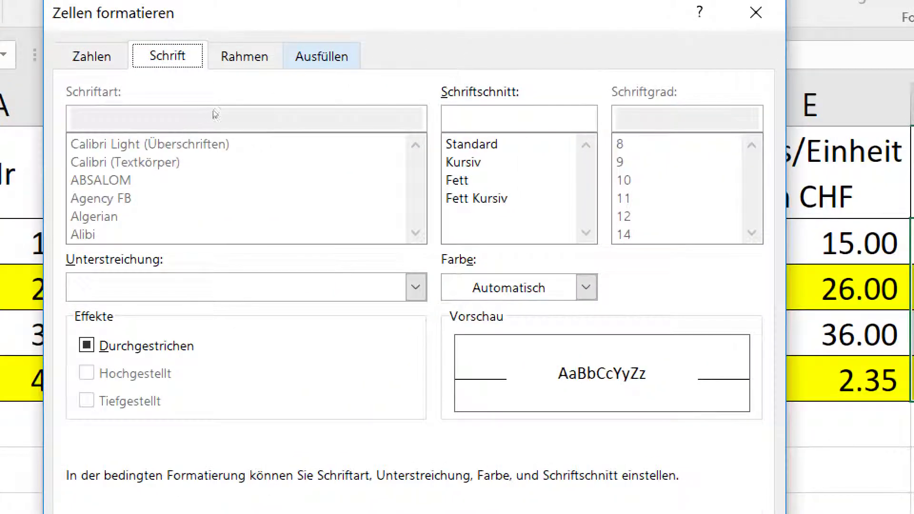
left_click(332, 48)
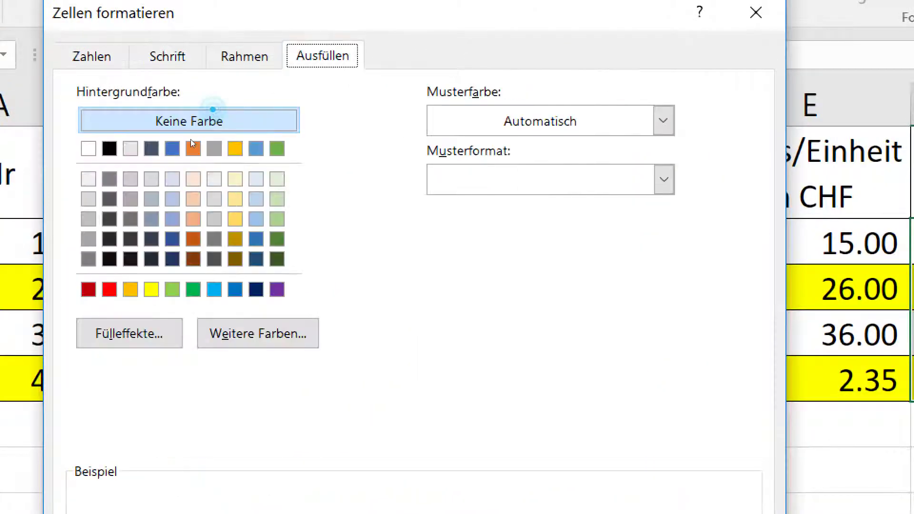
left_click(172, 149)
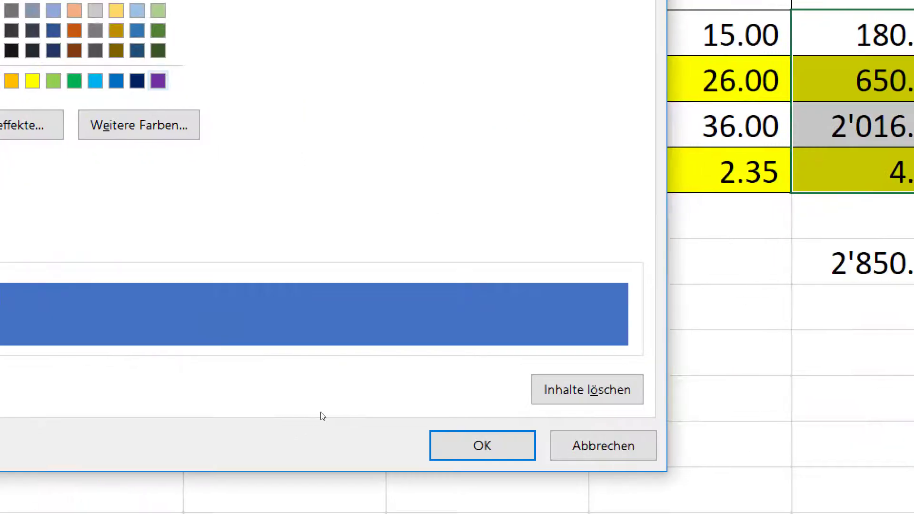
left_click(349, 409)
left_click(337, 378)
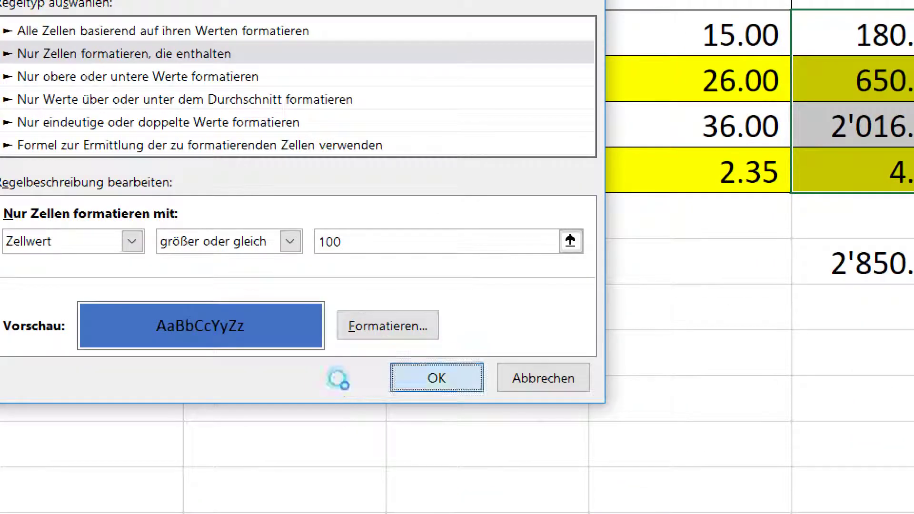
left_click(691, 307)
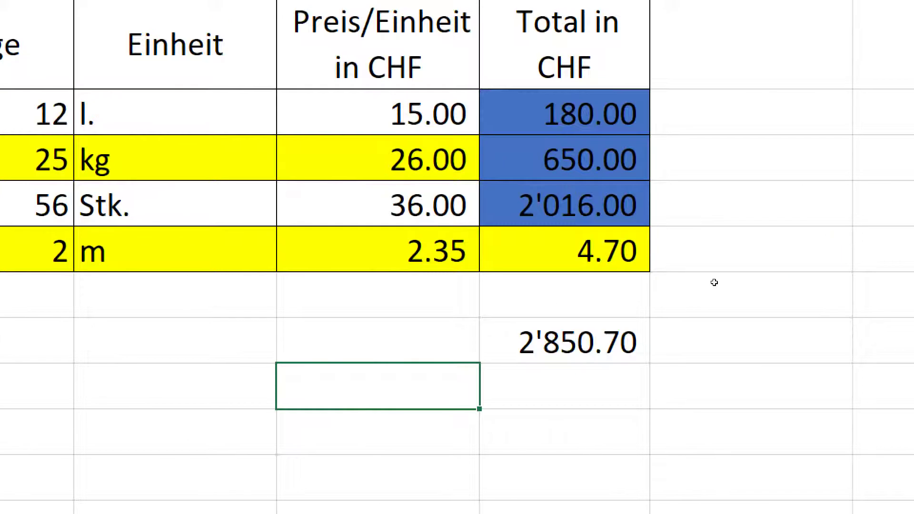